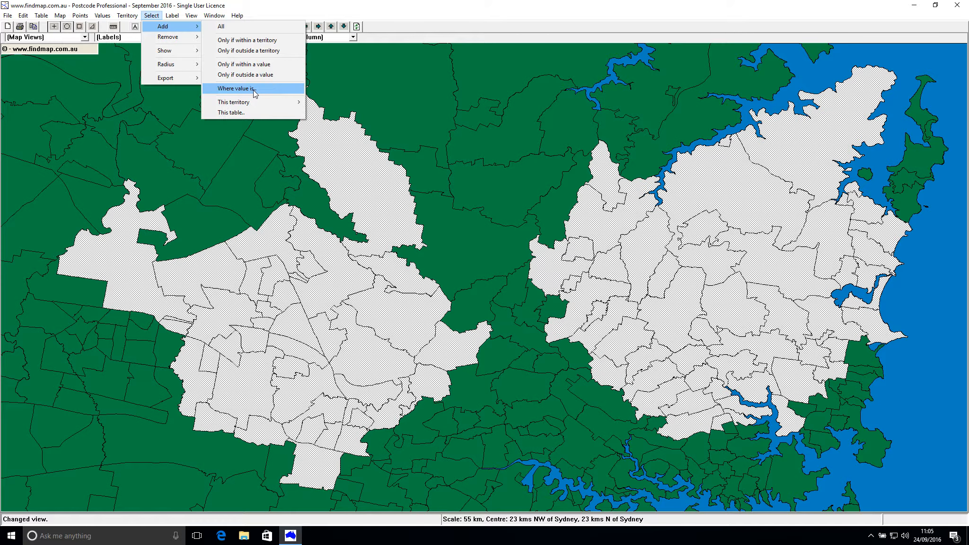
- Add the areas where the value is greater than 0 to the selection
click(256, 90)
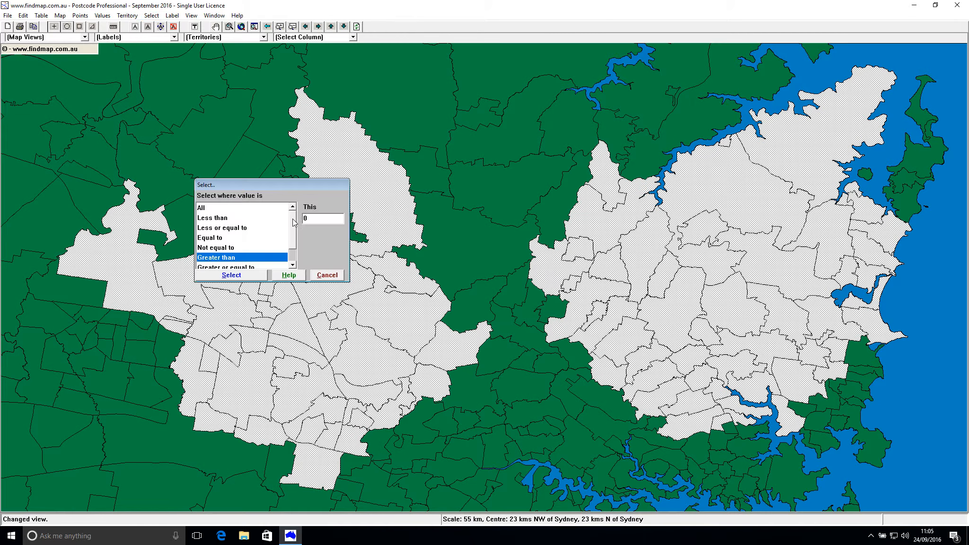
click(232, 275)
click(151, 15)
mouse_move(163, 26)
mouse_move(233, 102)
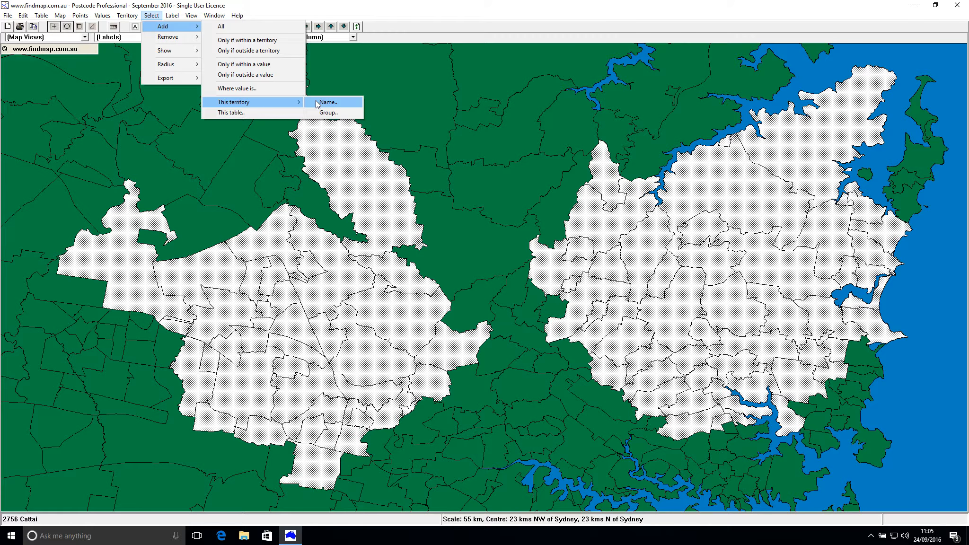
click(390, 24)
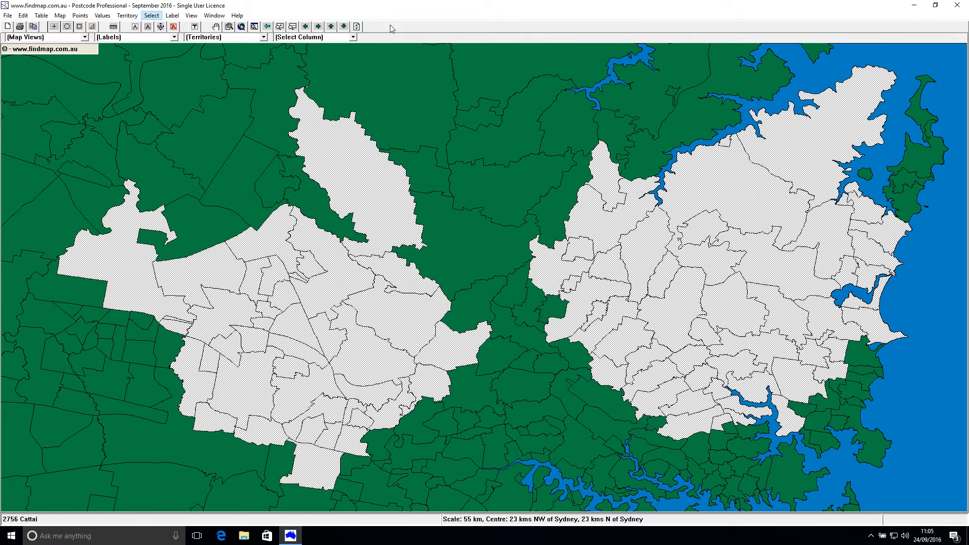
- Clear all current values, selections and labels, and select the saved territory "my first one" on the map
key(Delete)
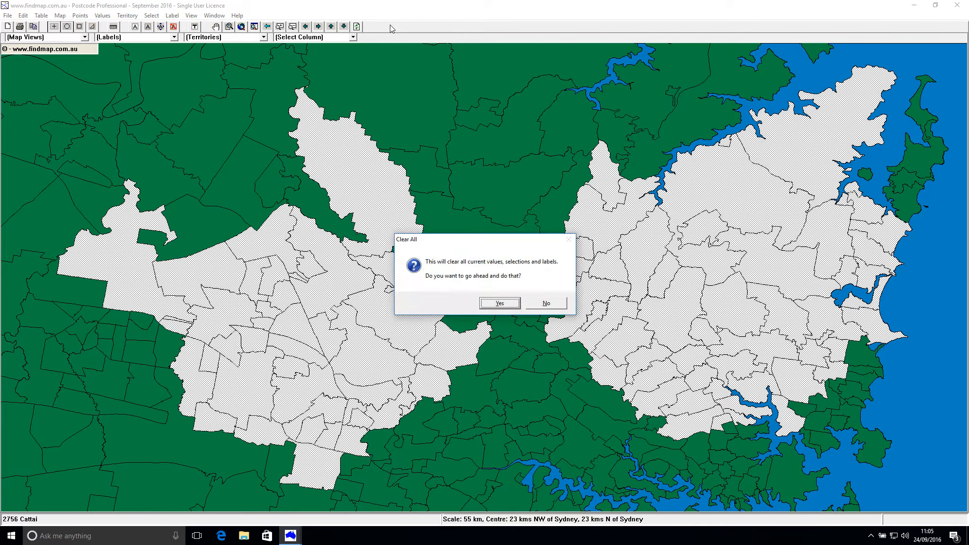
click(500, 303)
click(151, 15)
mouse_move(163, 26)
mouse_move(234, 102)
click(315, 101)
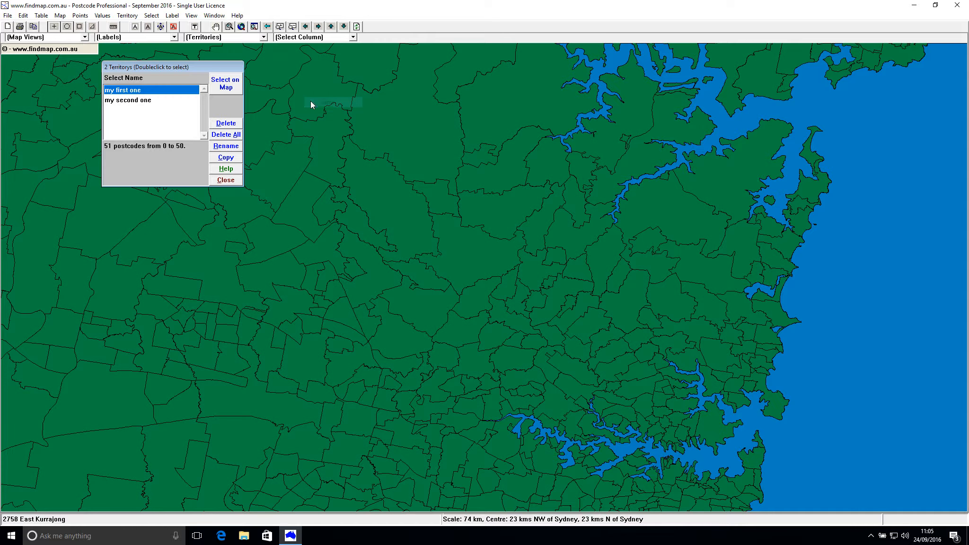
click(223, 84)
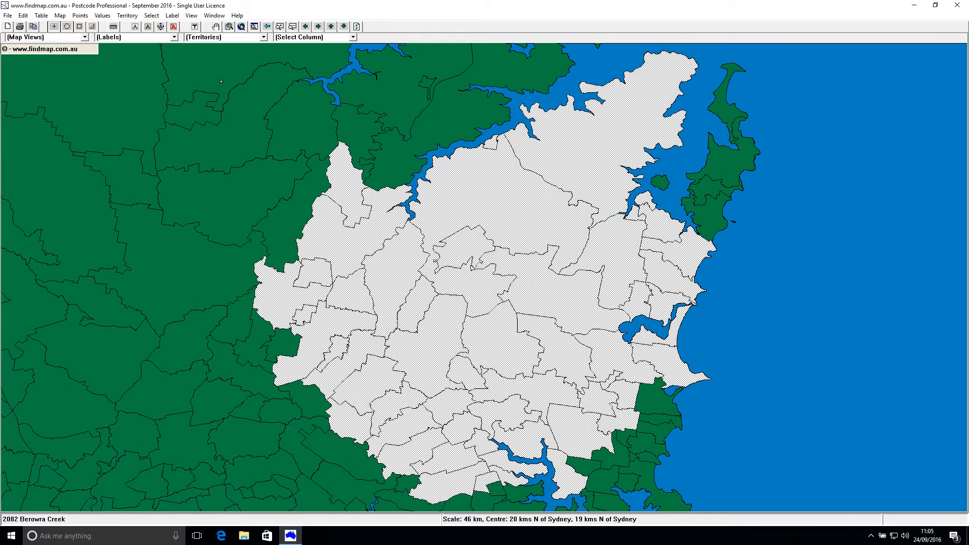
- Remove all areas from the current selection
click(151, 15)
mouse_move(192, 31)
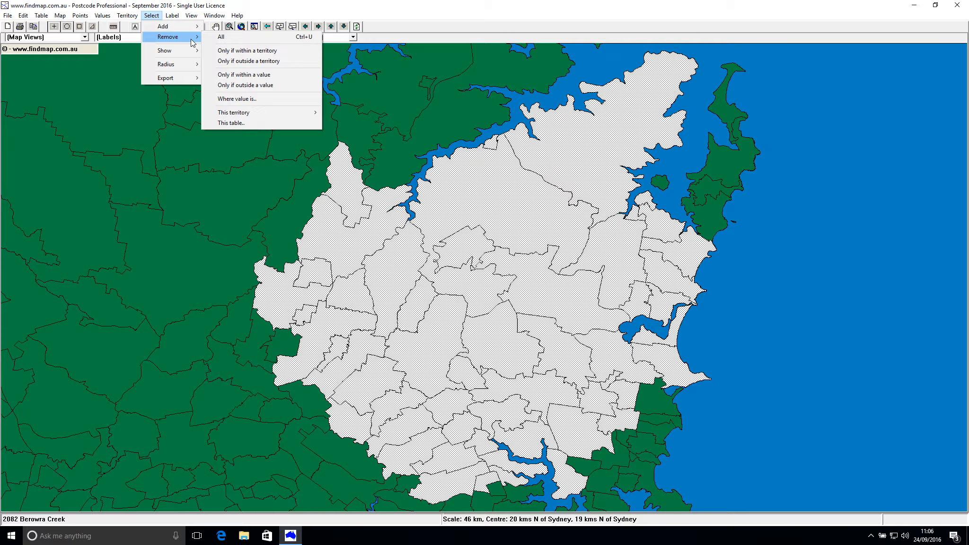
click(221, 37)
- Select the postcodes inside a large circular area across northern Sydney, reaching south to the harbour
click(152, 15)
mouse_move(173, 54)
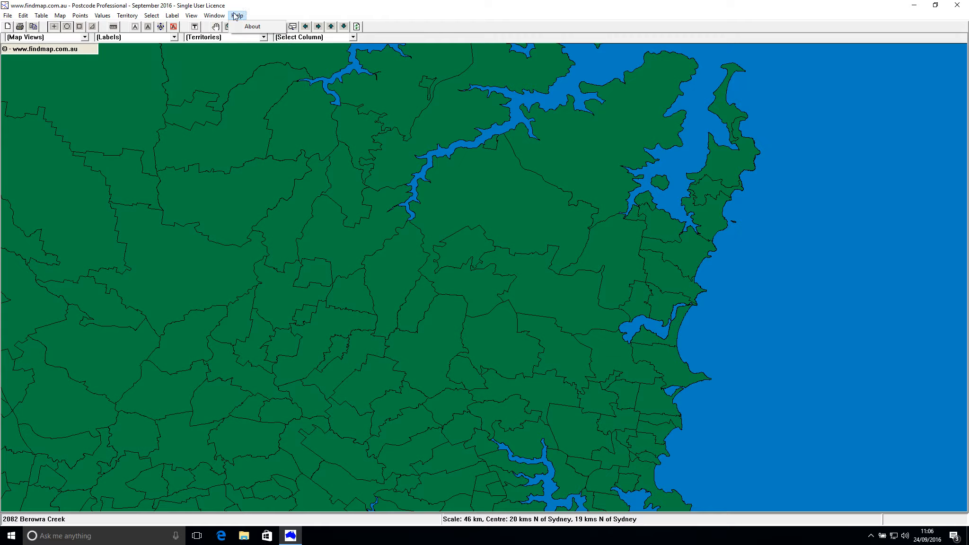
click(68, 28)
drag(618, 422, 279, 488)
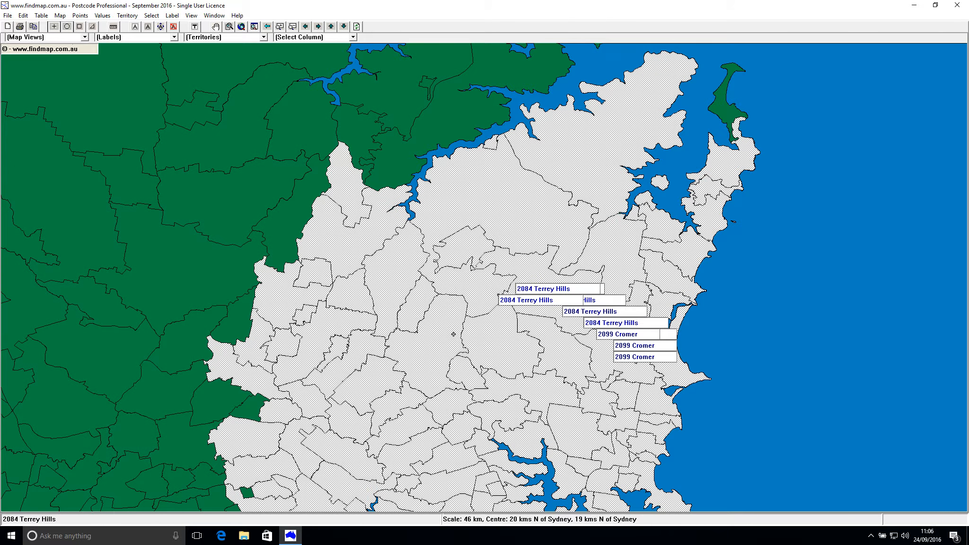
- Show only the currently selected areas on the map, and restore the display of all areas
click(152, 16)
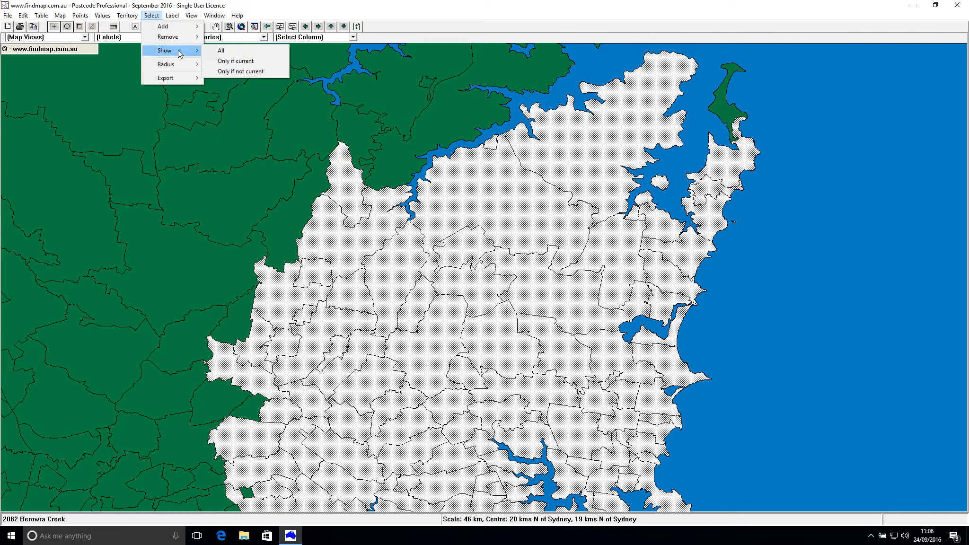
click(240, 64)
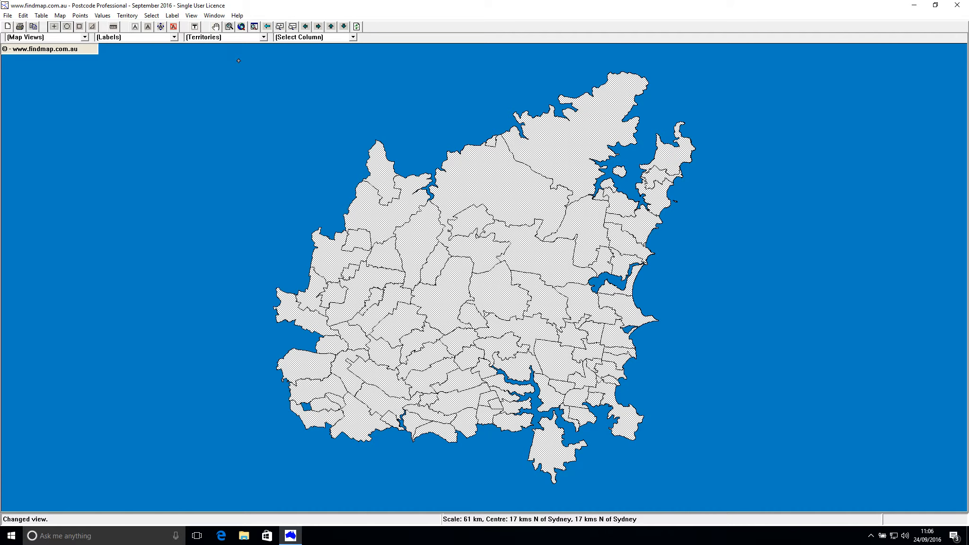
click(151, 16)
mouse_move(174, 51)
click(222, 51)
- Export the current selection without the related secondary postcodes
click(152, 15)
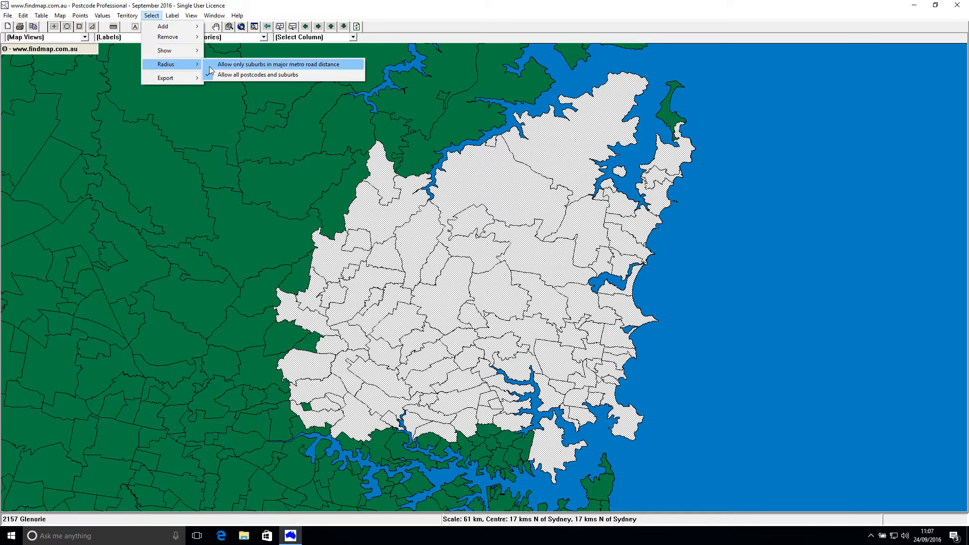
mouse_move(192, 79)
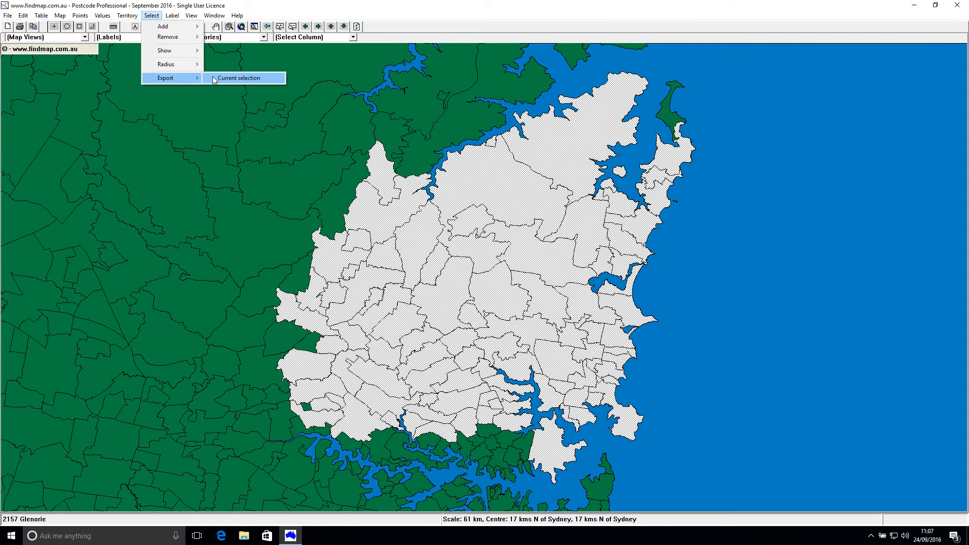
click(227, 78)
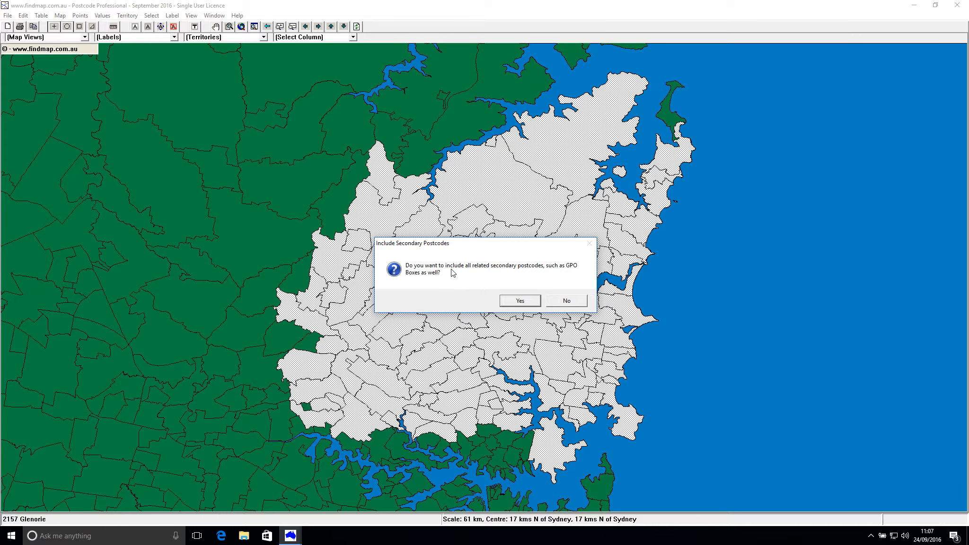
click(561, 302)
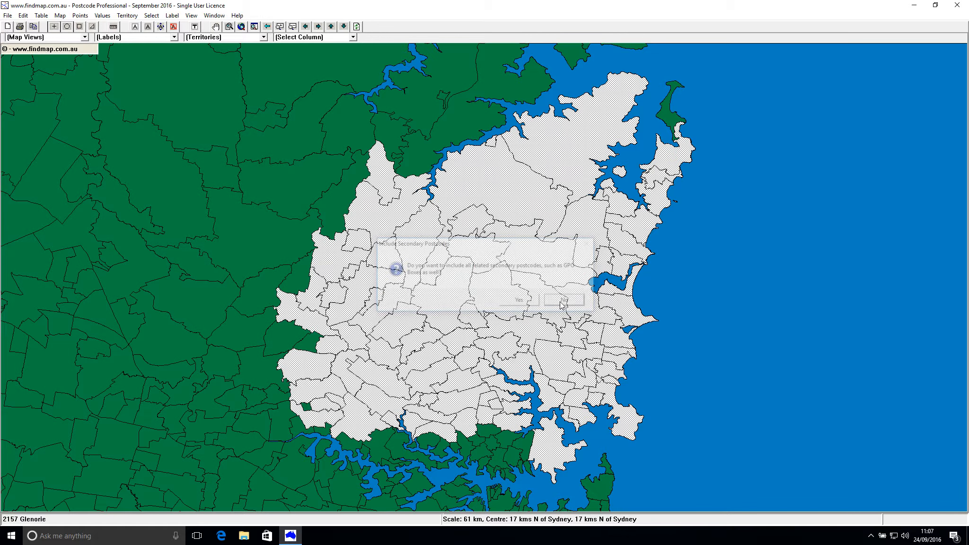
click(271, 232)
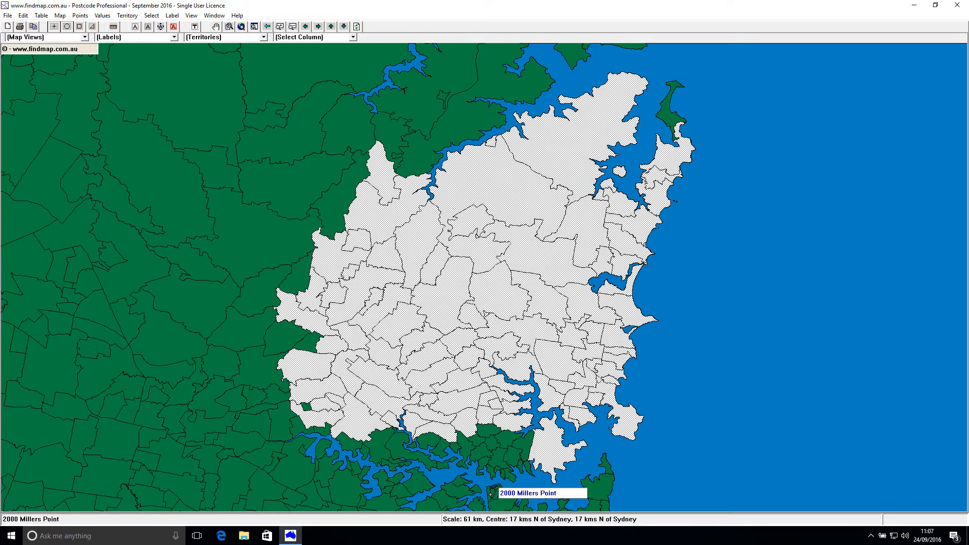
right_click(455, 326)
mouse_move(502, 356)
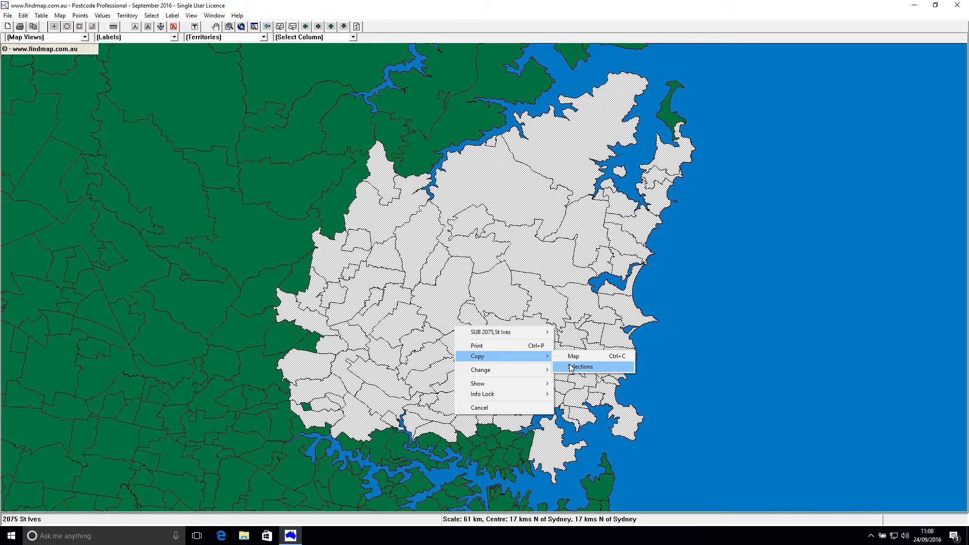
click(667, 282)
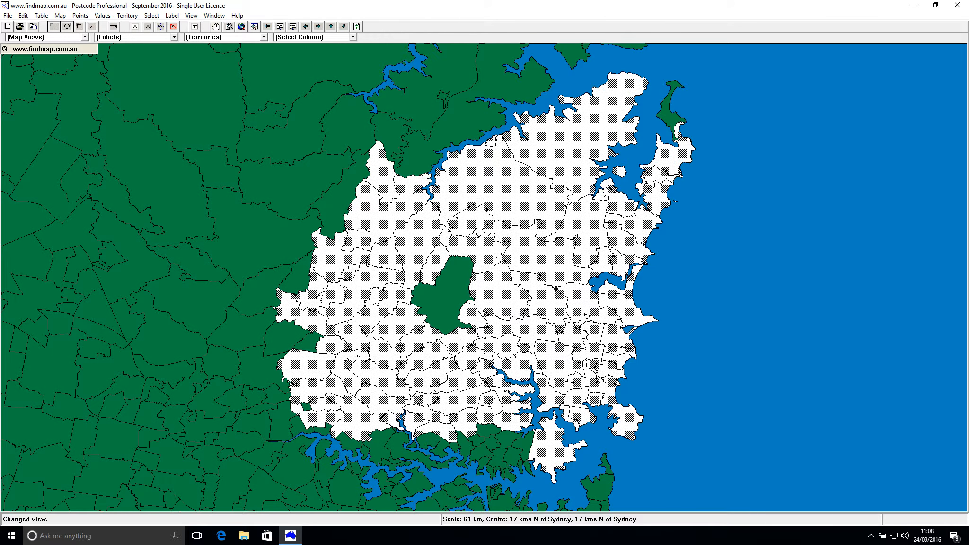
click(456, 296)
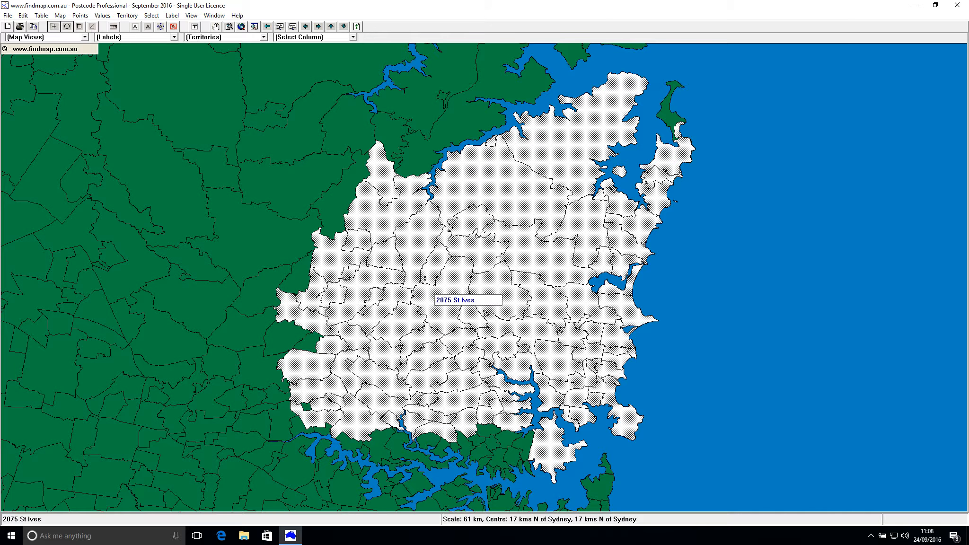
- Review the labelling and selecting options in the Find Postcode or Suburb dialog
click(152, 15)
click(156, 15)
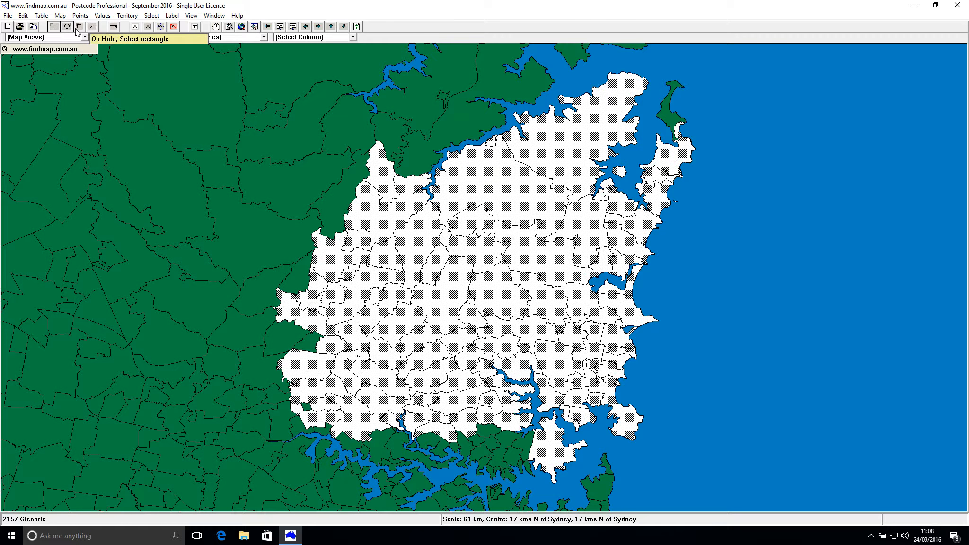
click(60, 15)
mouse_move(89, 51)
click(149, 55)
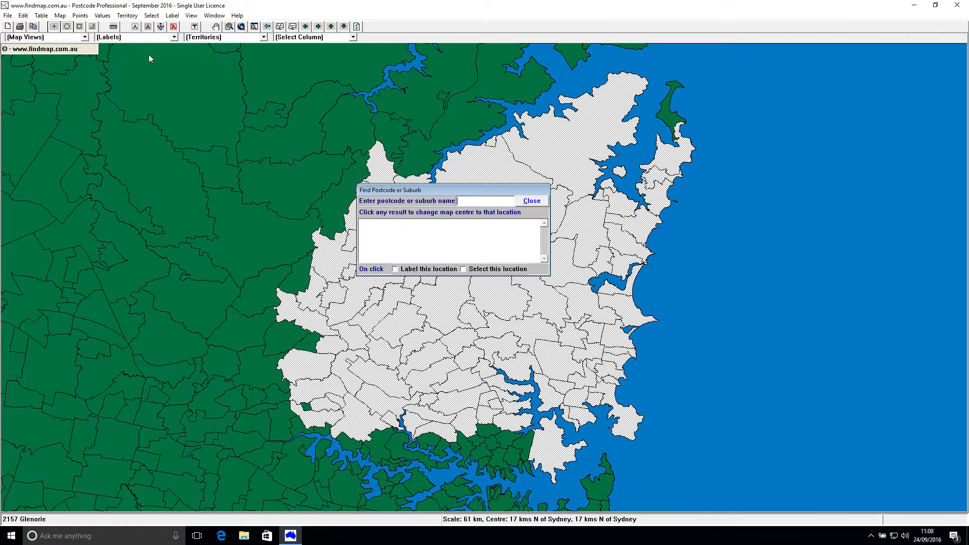
click(531, 202)
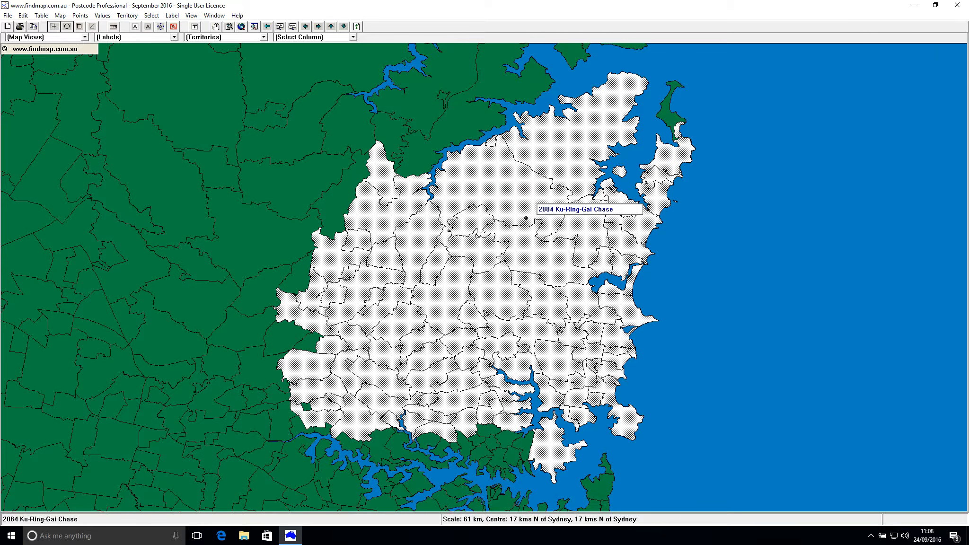